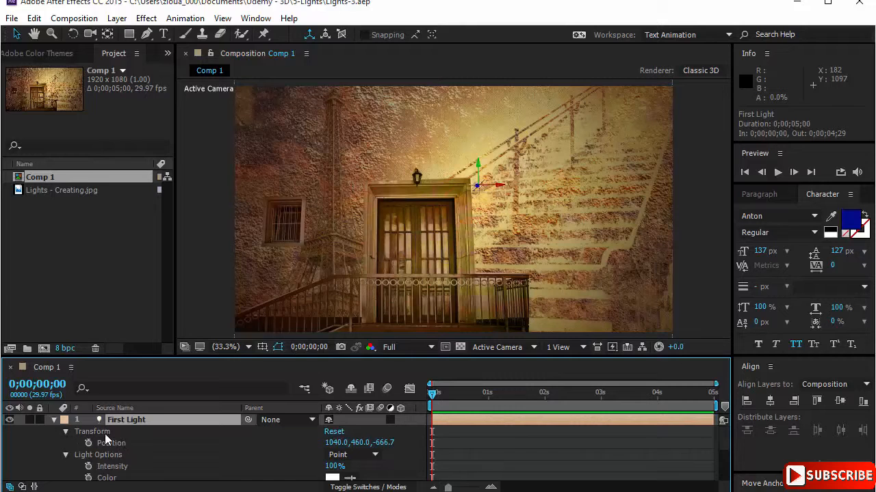
Step: Show only the Position and Intensity properties of the First Light layer in the timeline
{"action": "left_click", "coordinate": [124, 443]}
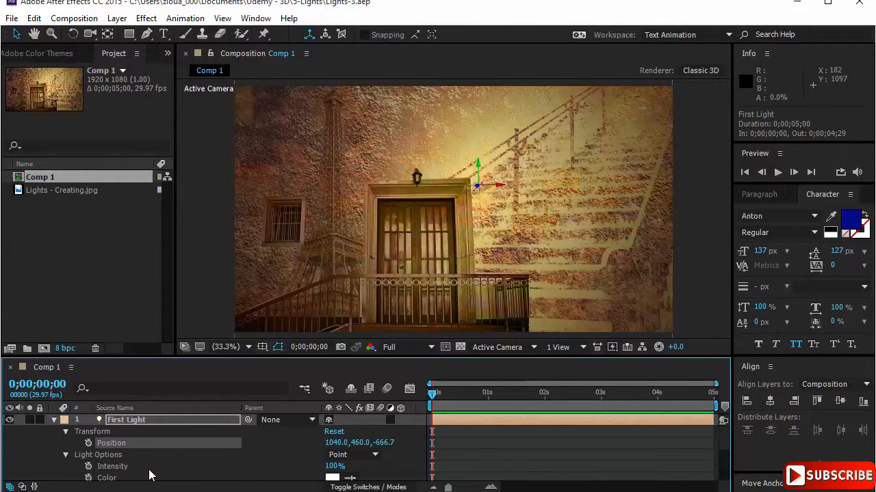
{"action": "left_click", "coordinate": [150, 470]}
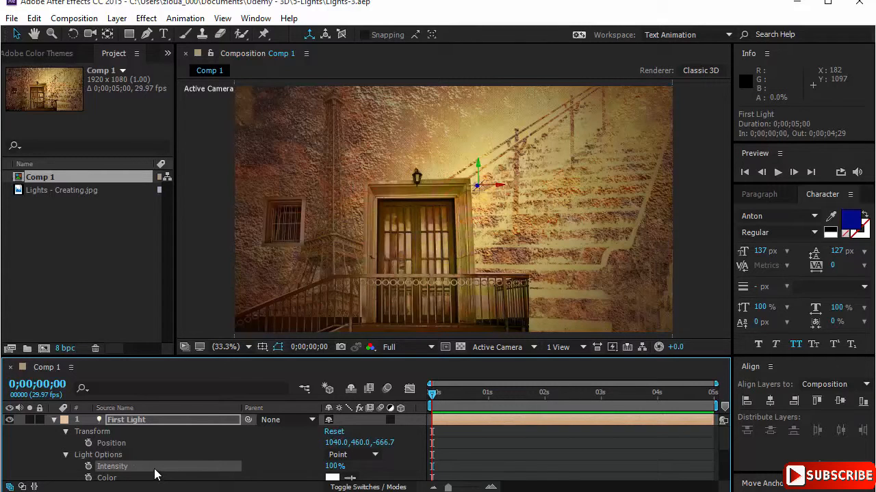
{"action": "left_click", "coordinate": [192, 420]}
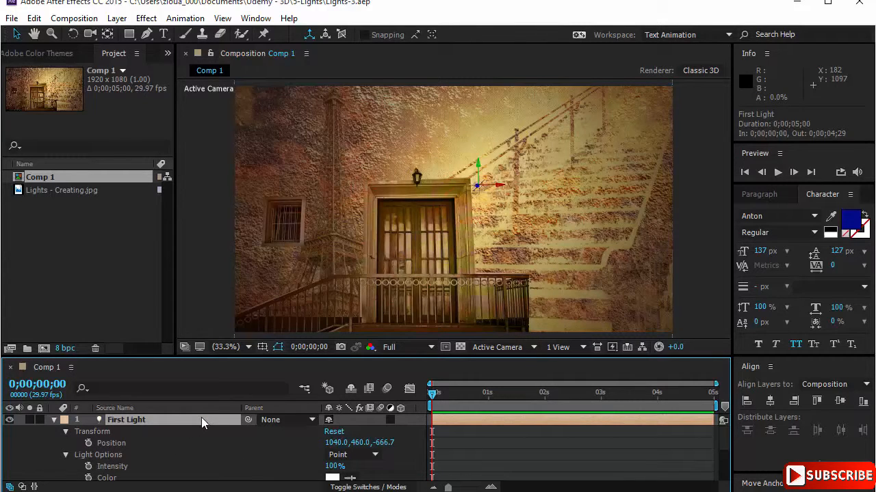
{"action": "key", "text": "p"}
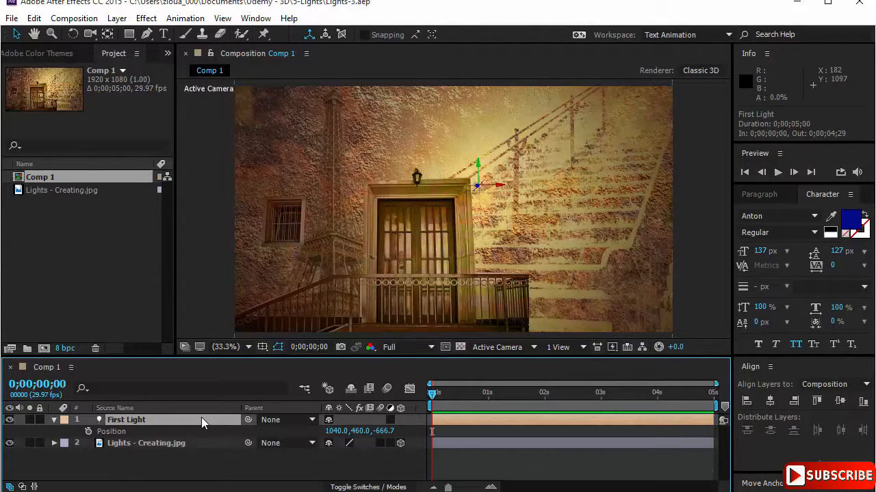
{"action": "key", "text": "shift+t"}
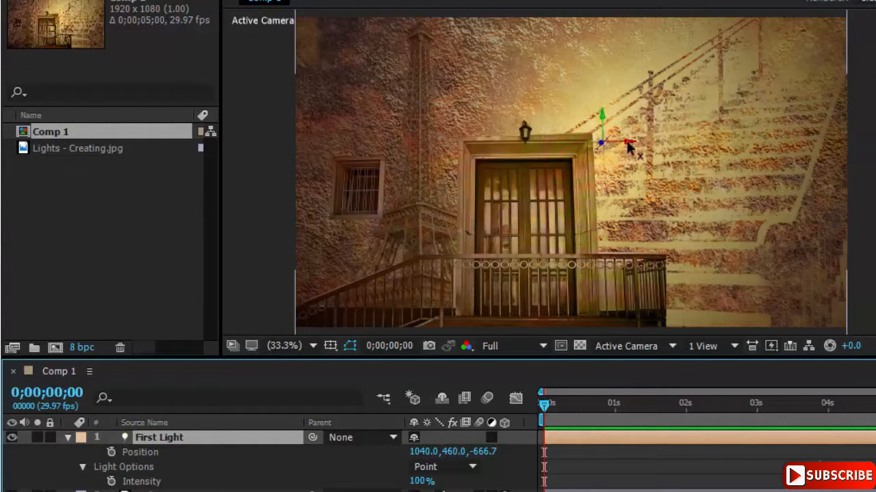
Step: Reposition First Light along all three axes, placing it beside the door's upper corner at about 1109, 350, -431
{"action": "left_click_drag", "start_coordinate": [630, 147], "coordinate": [664, 147]}
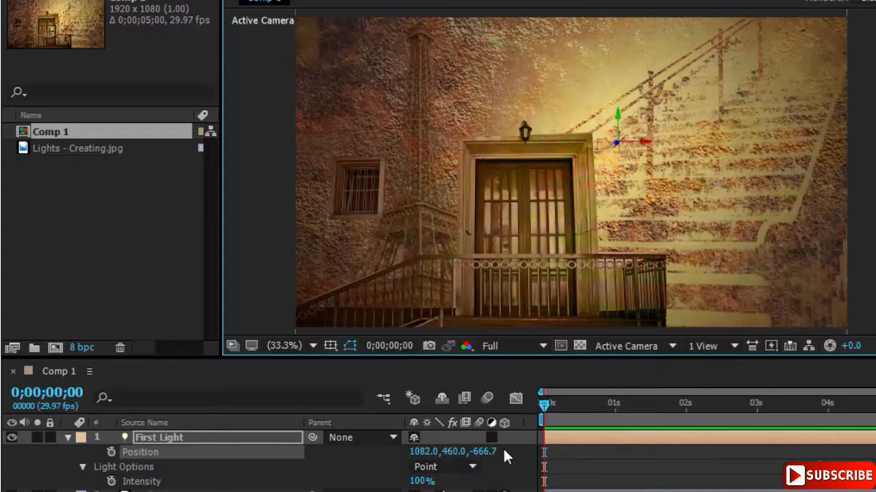
{"action": "left_click_drag", "start_coordinate": [618, 125], "coordinate": [616, 164]}
{"action": "left_click_drag", "start_coordinate": [486, 452], "coordinate": [320, 459]}
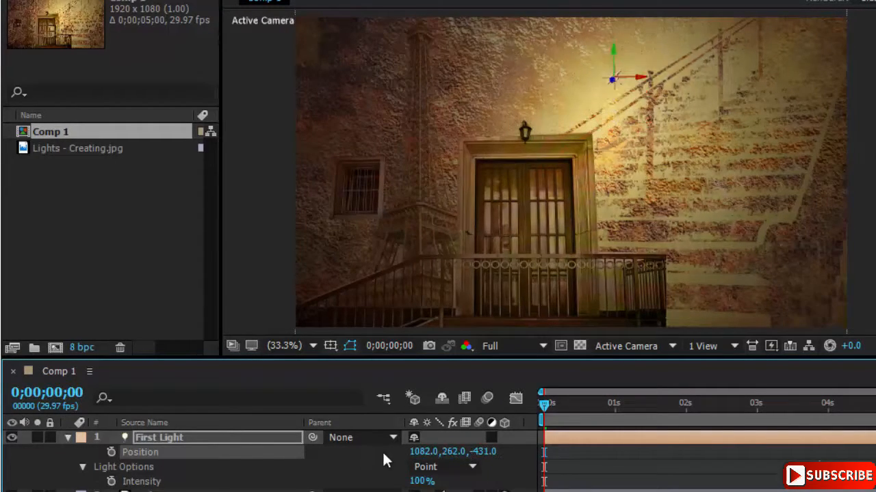
{"action": "left_click_drag", "start_coordinate": [418, 455], "coordinate": [332, 456]}
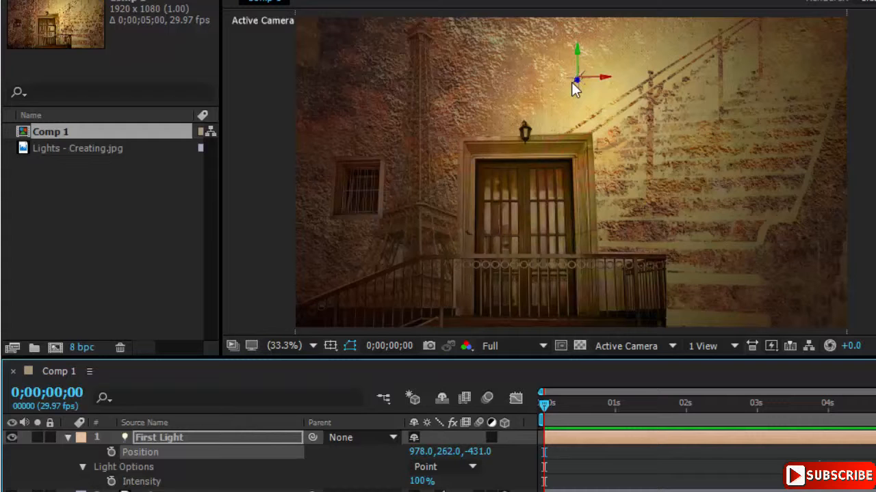
{"action": "left_click_drag", "start_coordinate": [571, 82], "coordinate": [622, 243]}
{"action": "left_click_drag", "start_coordinate": [692, 217], "coordinate": [616, 113]}
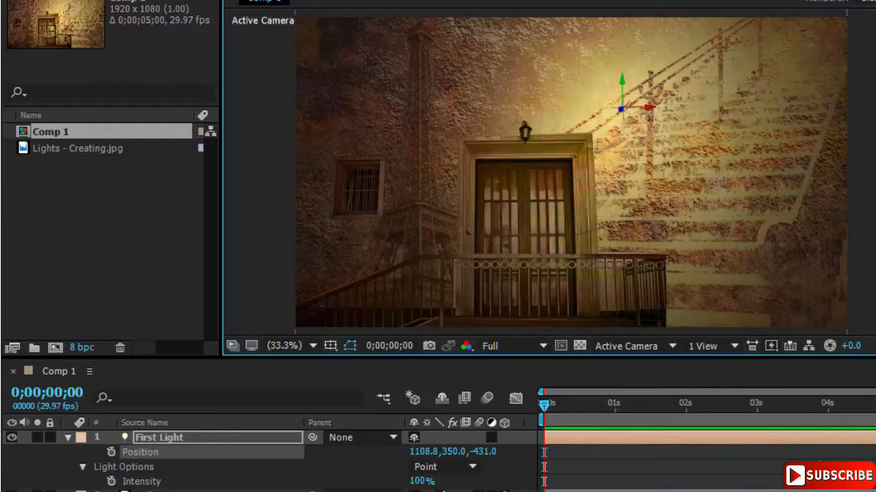
Step: Set First Light's intensity to 140% and its Z position to -20
{"action": "left_click_drag", "start_coordinate": [424, 482], "coordinate": [474, 481]}
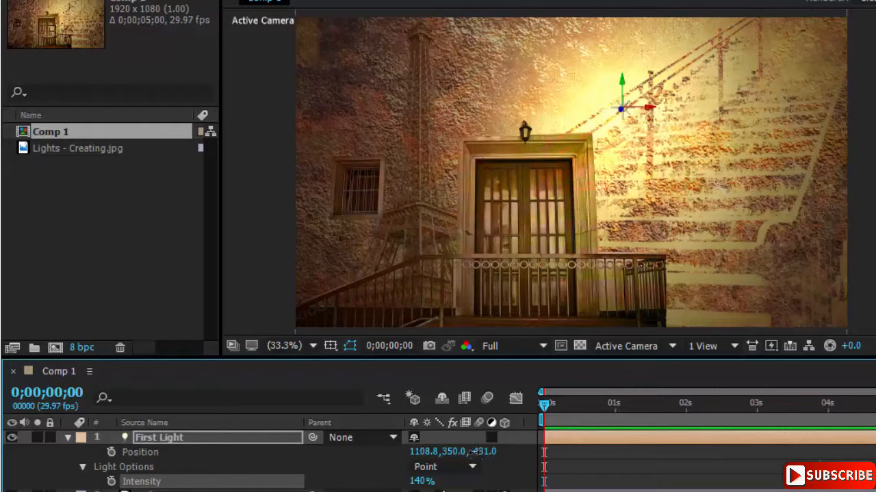
{"action": "left_click", "coordinate": [487, 453]}
{"action": "type", "text": "-2"}
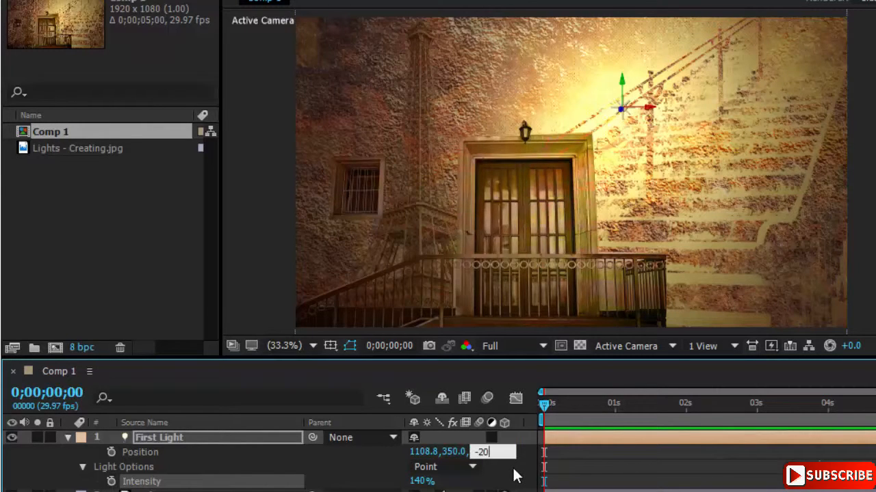
{"action": "type", "text": "0"}
{"action": "key", "text": "Return"}
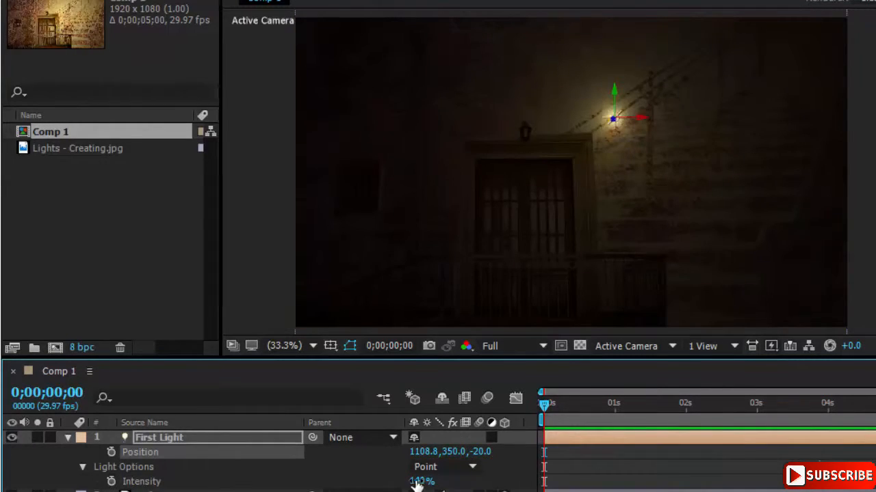
Step: Move First Light onto the lantern above the door at about 796, 413, -20 and raise its intensity to 340%
{"action": "left_click_drag", "start_coordinate": [417, 483], "coordinate": [532, 482]}
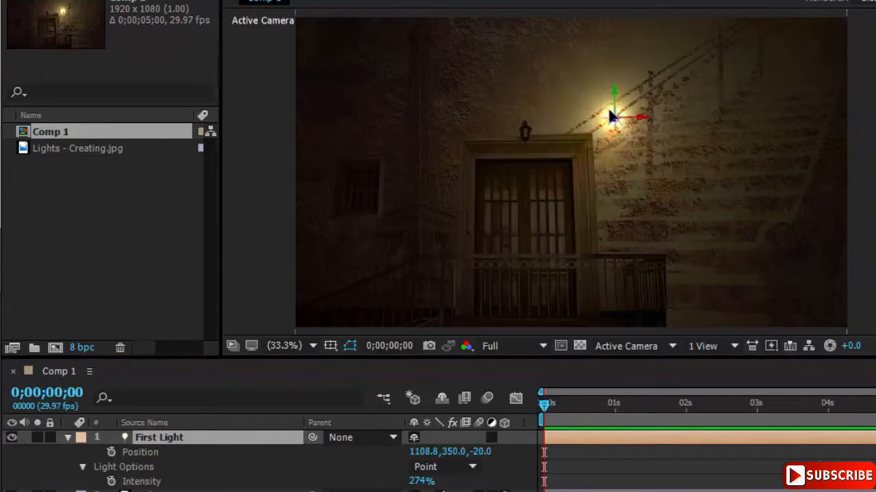
{"action": "left_click_drag", "start_coordinate": [605, 115], "coordinate": [526, 130]}
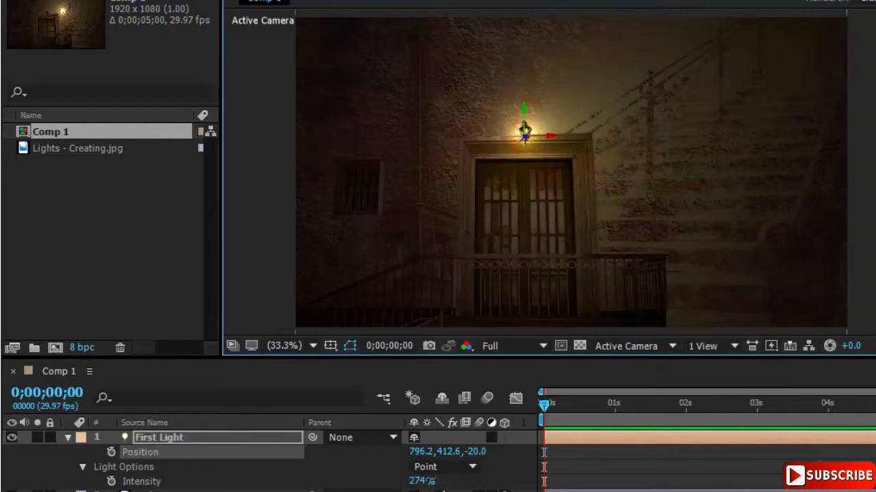
{"action": "left_click_drag", "start_coordinate": [418, 481], "coordinate": [496, 481]}
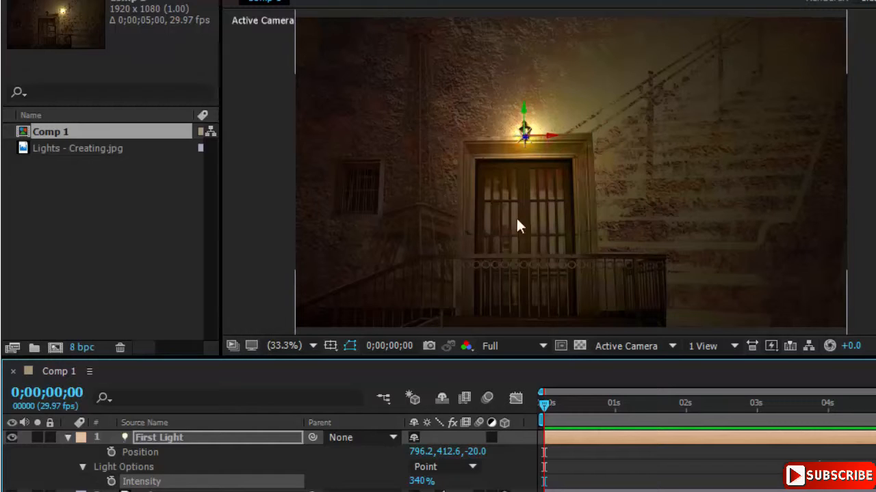
Step: In Custom View 1, move First Light down near the stair railing to about 464, 845, -120 and set its intensity to 150%
{"action": "left_click", "coordinate": [669, 352]}
{"action": "left_click", "coordinate": [698, 288]}
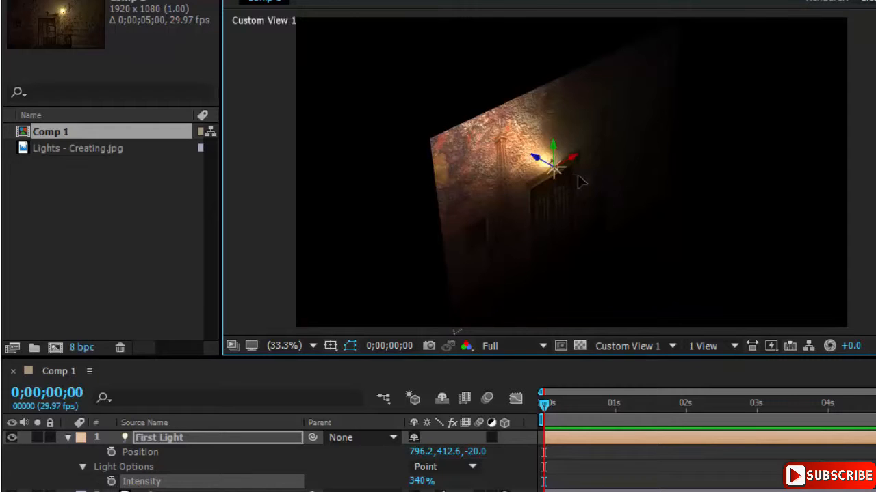
{"action": "left_click_drag", "start_coordinate": [578, 179], "coordinate": [526, 258]}
{"action": "left_click", "coordinate": [421, 481]}
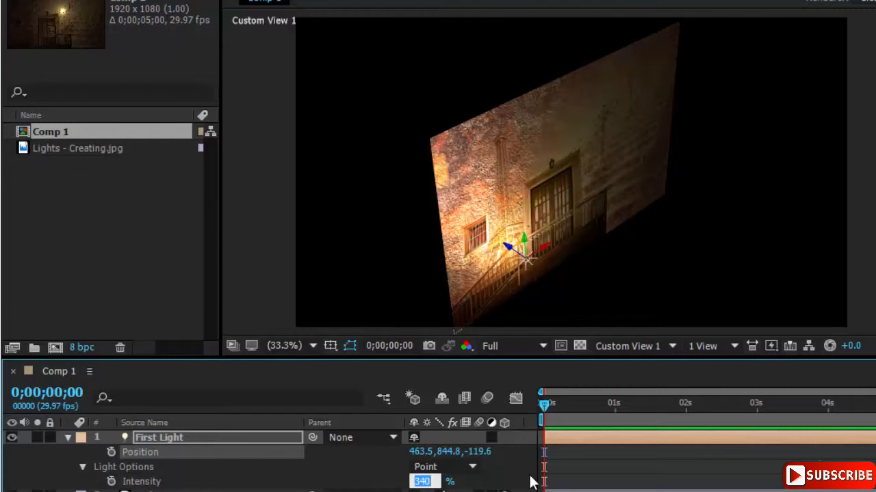
{"action": "type", "text": "150"}
{"action": "key", "text": "Return"}
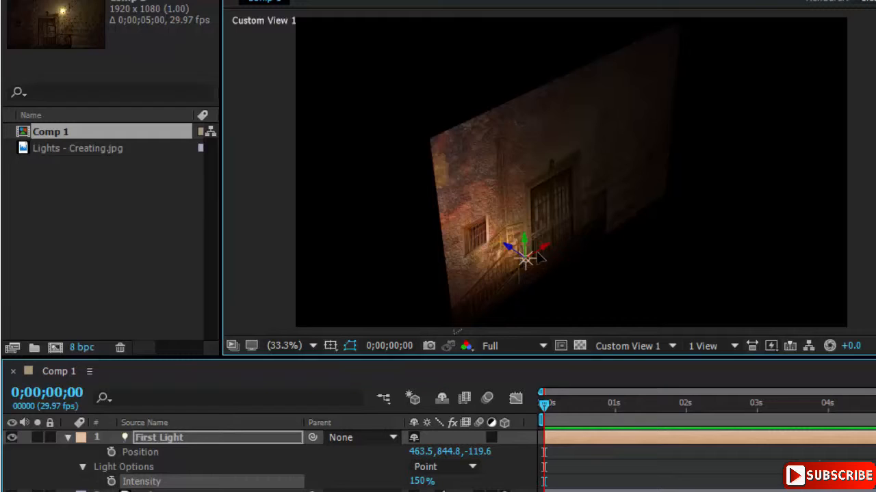
Step: Move First Light to the painted staircase at about 1283, 294, -388 and return to the Active Camera view
{"action": "left_click_drag", "start_coordinate": [520, 257], "coordinate": [652, 148]}
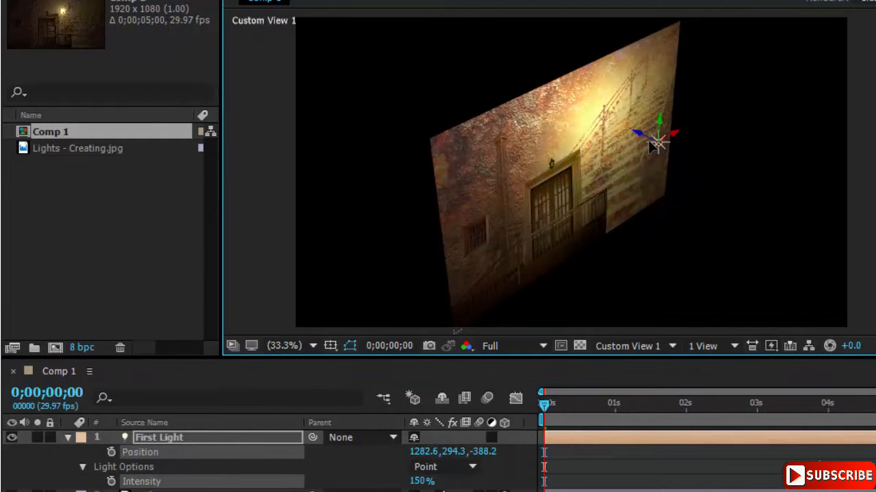
{"action": "left_click", "coordinate": [627, 347]}
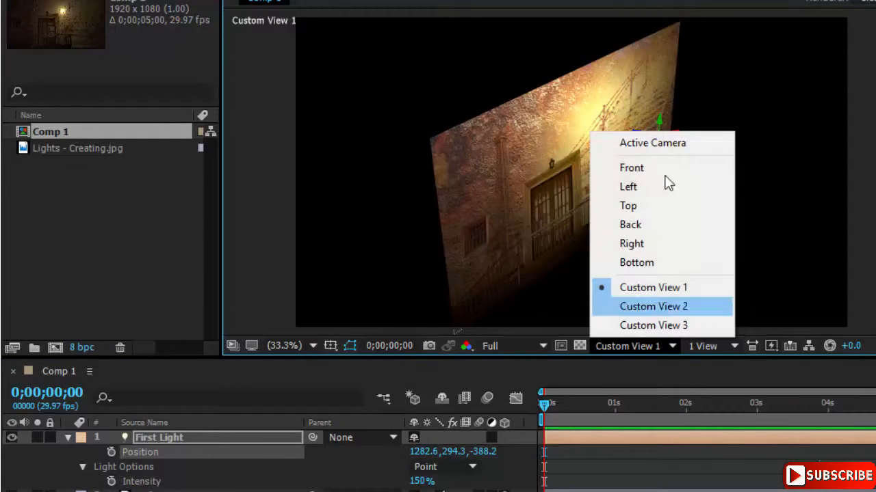
{"action": "left_click", "coordinate": [681, 152]}
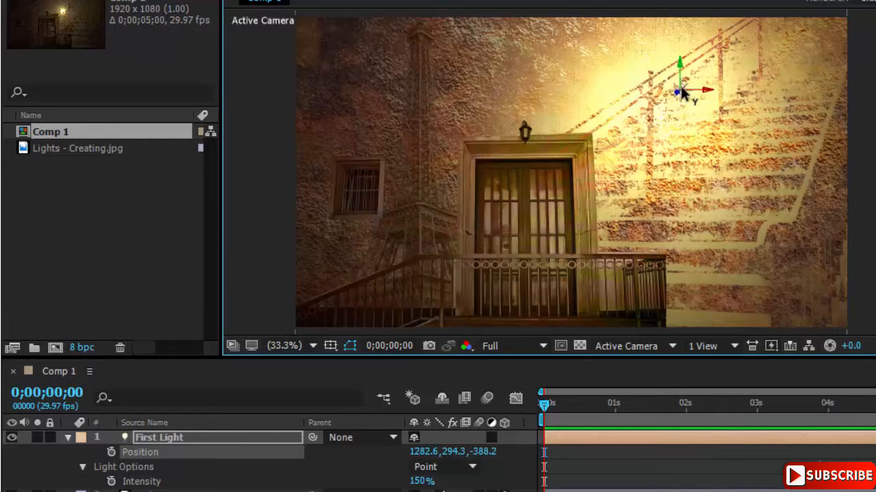
Step: Place First Light at the lantern above the door at about 814, 438 and set its Z position to -20
{"action": "left_click_drag", "start_coordinate": [686, 89], "coordinate": [525, 133]}
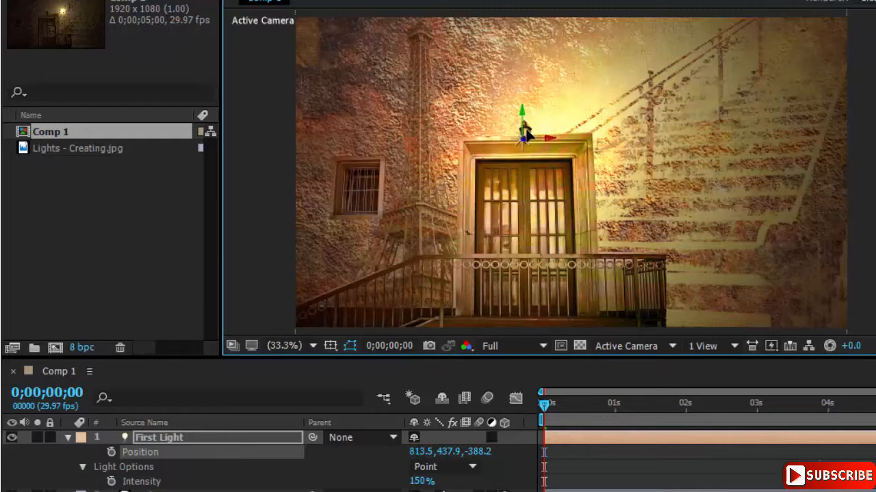
{"action": "left_click_drag", "start_coordinate": [470, 452], "coordinate": [518, 465]}
{"action": "left_click", "coordinate": [477, 452]}
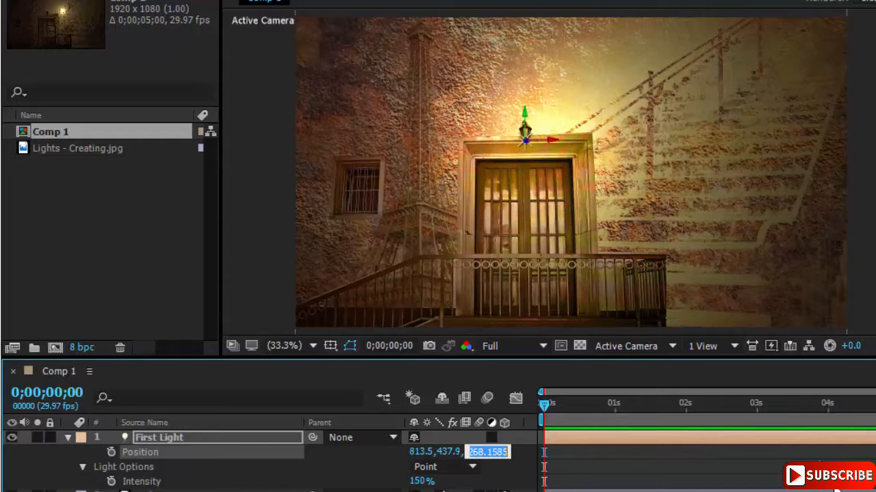
{"action": "type", "text": "-20"}
{"action": "key", "text": "Return"}
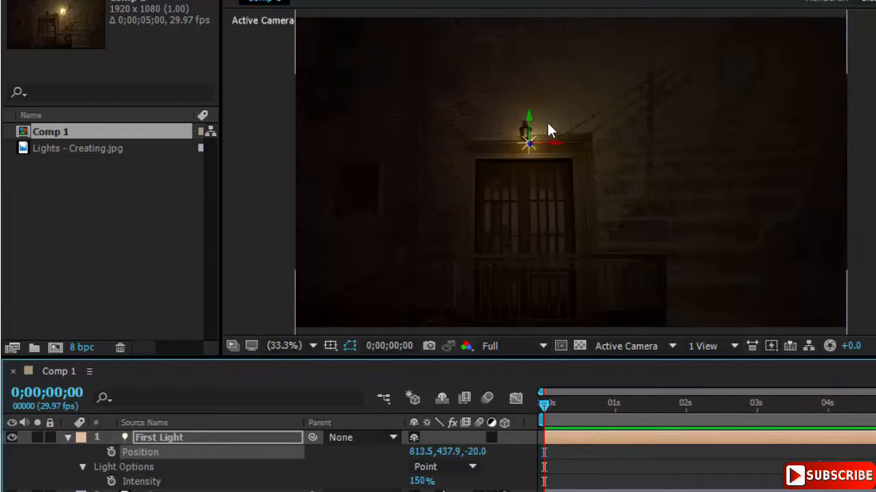
Step: Duplicate First Light twice, placing the copies at the tops of two successive railing posts on the painted staircase
{"action": "key", "text": "ctrl+d"}
{"action": "left_click_drag", "start_coordinate": [528, 145], "coordinate": [561, 176]}
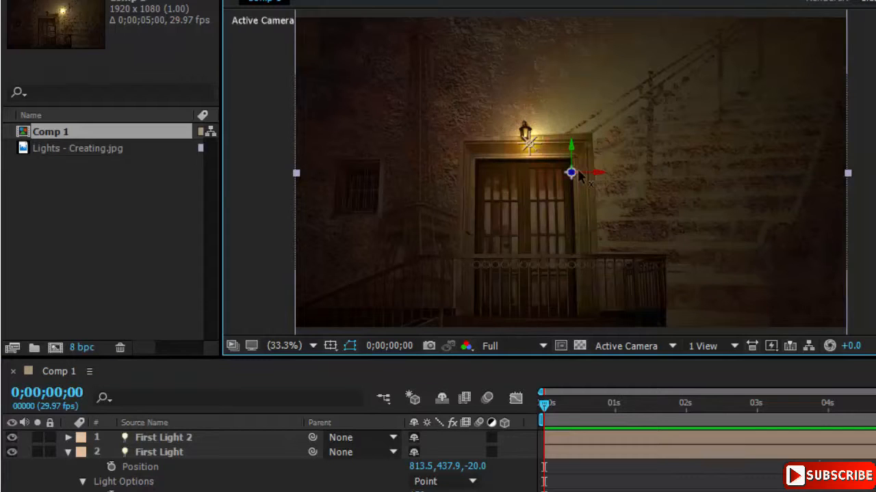
{"action": "left_click_drag", "start_coordinate": [526, 144], "coordinate": [656, 88]}
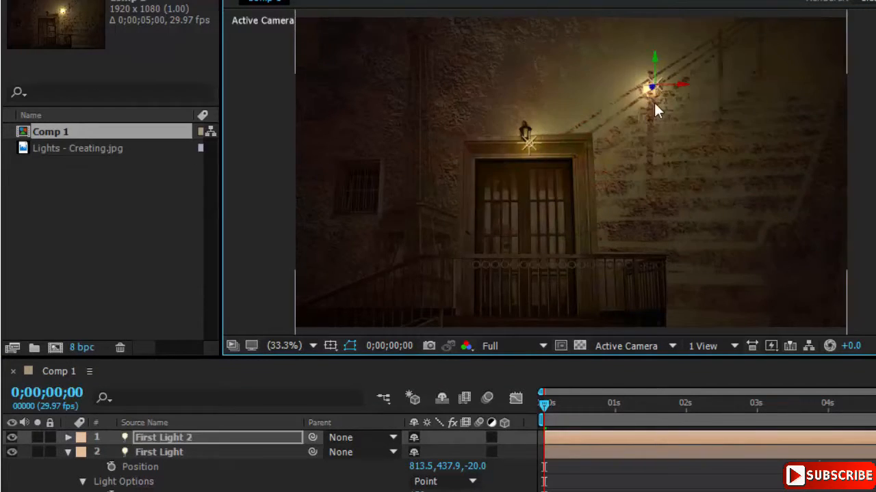
{"action": "key", "text": "ctrl+d"}
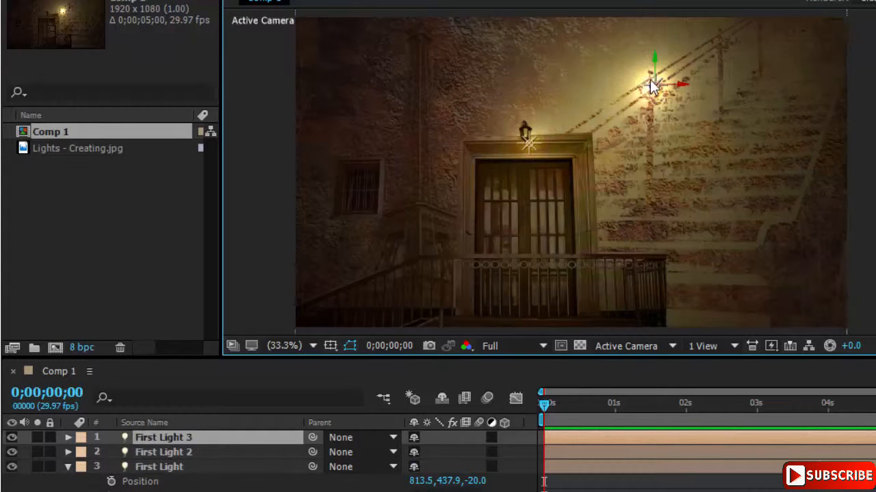
{"action": "left_click_drag", "start_coordinate": [653, 87], "coordinate": [720, 37]}
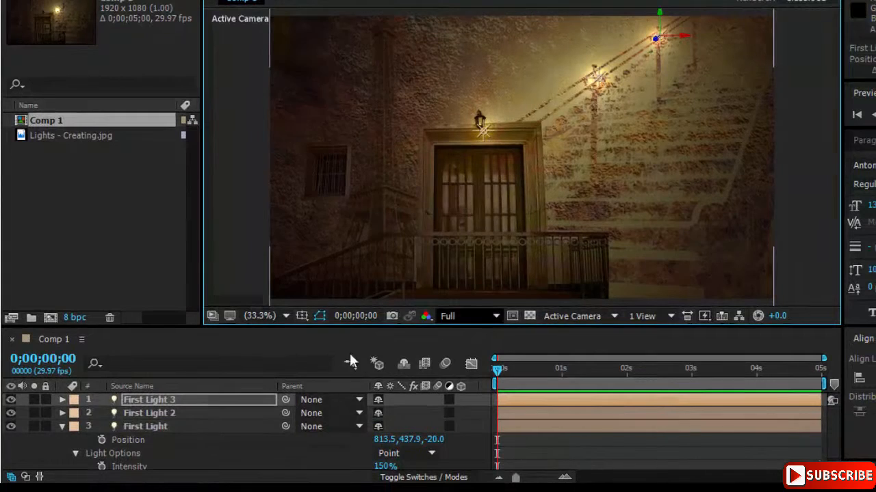
Step: Select all three light layers and lower their intensity together to 89%
{"action": "left_click", "coordinate": [236, 428], "text": "shift"}
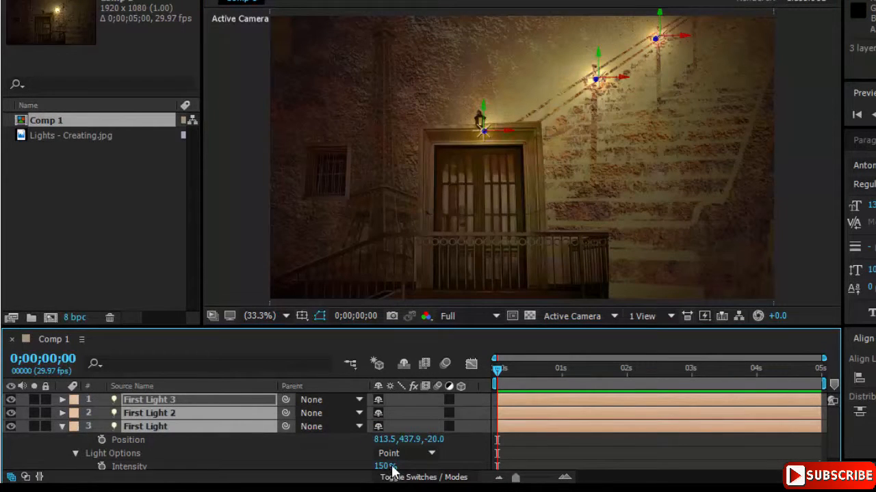
{"action": "left_click_drag", "start_coordinate": [384, 466], "coordinate": [343, 472]}
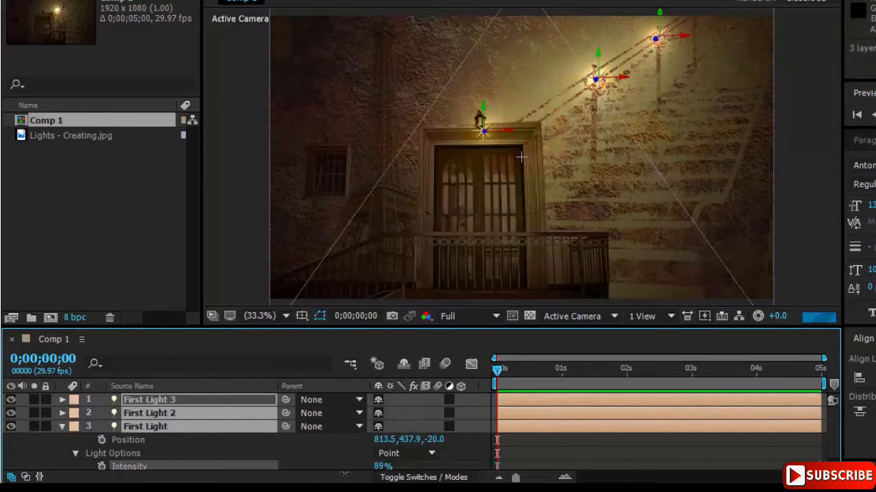
{"action": "left_click", "coordinate": [805, 160]}
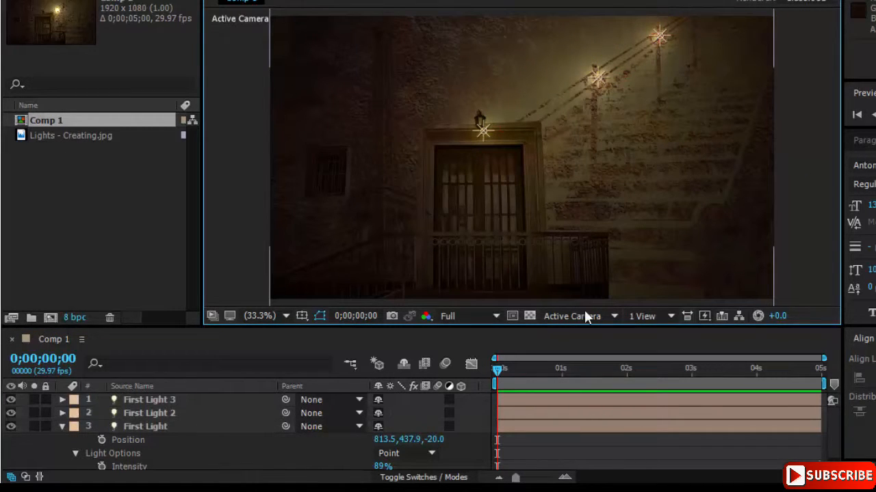
Step: Examine the three lights from Custom View 1, return to the Active Camera view and clear the layer selection
{"action": "left_click", "coordinate": [567, 314]}
{"action": "left_click", "coordinate": [649, 265]}
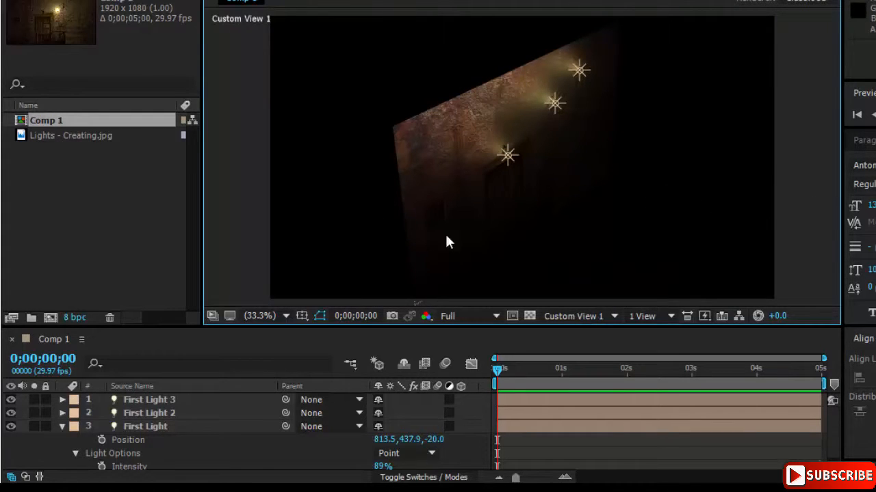
{"action": "left_click", "coordinate": [214, 402]}
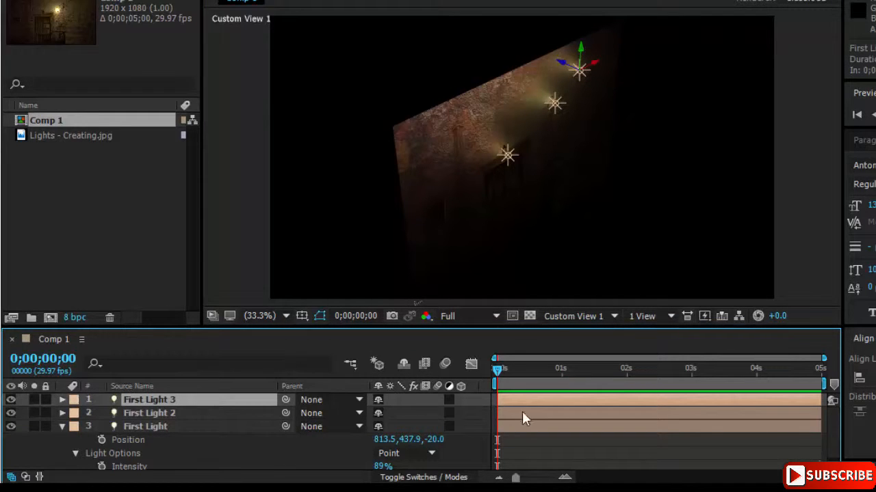
{"action": "left_click", "coordinate": [582, 316]}
{"action": "left_click", "coordinate": [640, 131]}
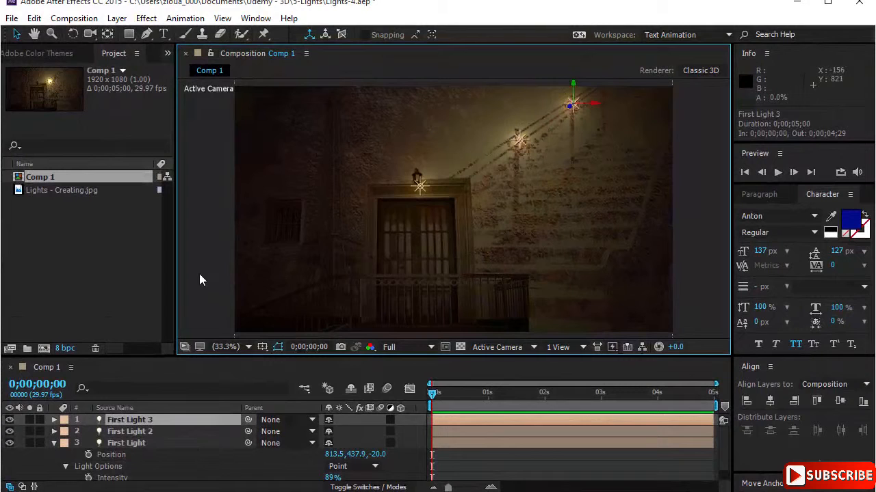
{"action": "left_click", "coordinate": [223, 240]}
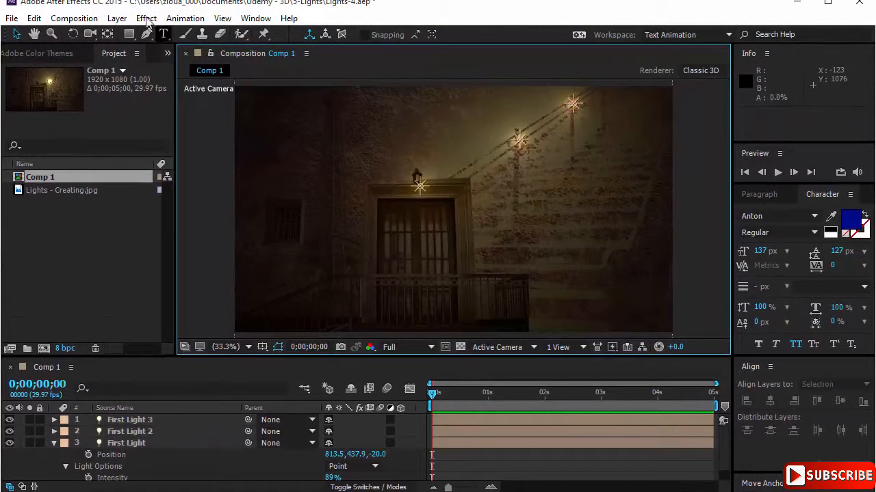
Step: Add a new light layer of type Ambient to the composition, keeping the default name, white color and 128% intensity
{"action": "left_click", "coordinate": [117, 17]}
{"action": "mouse_move", "coordinate": [164, 11]}
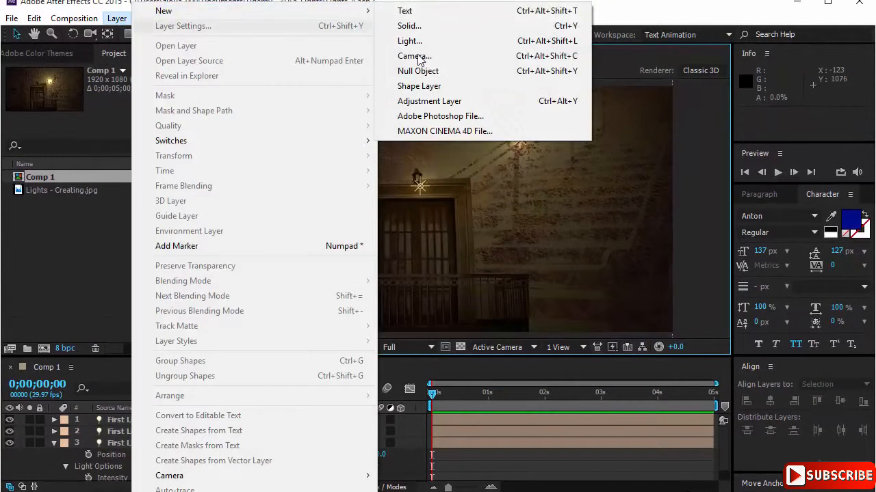
{"action": "left_click", "coordinate": [470, 41]}
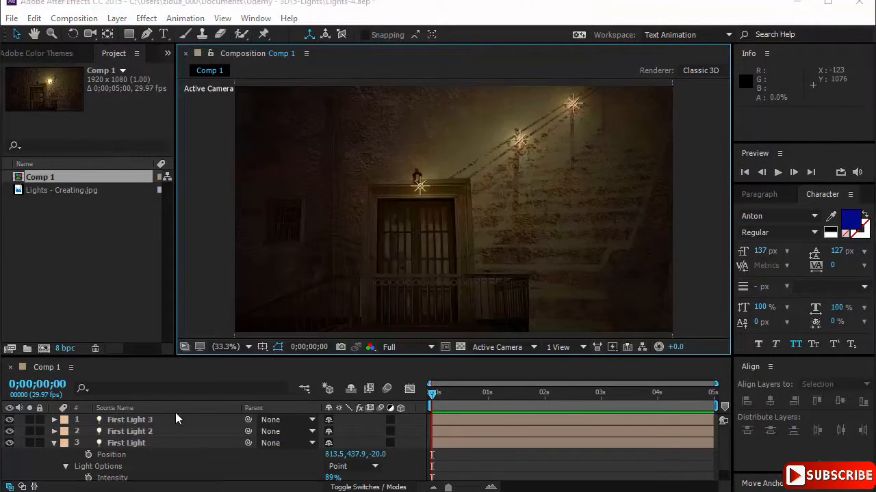
{"action": "left_click", "coordinate": [778, 110]}
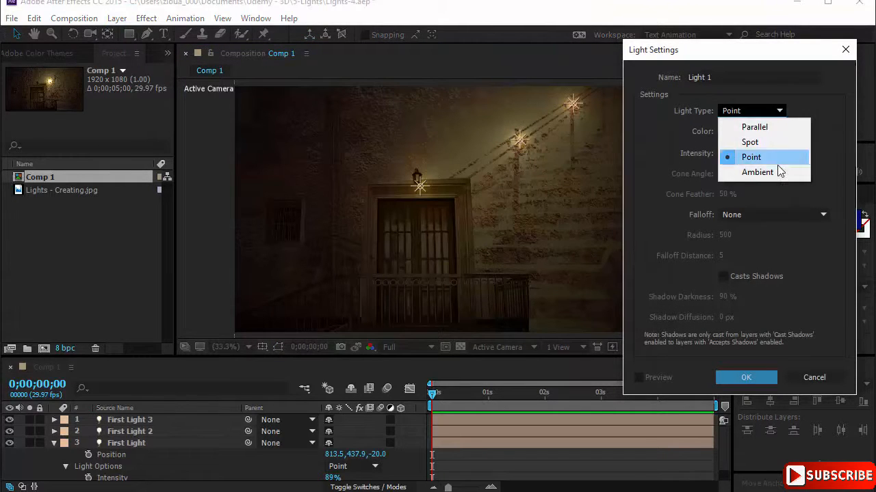
{"action": "left_click", "coordinate": [778, 169]}
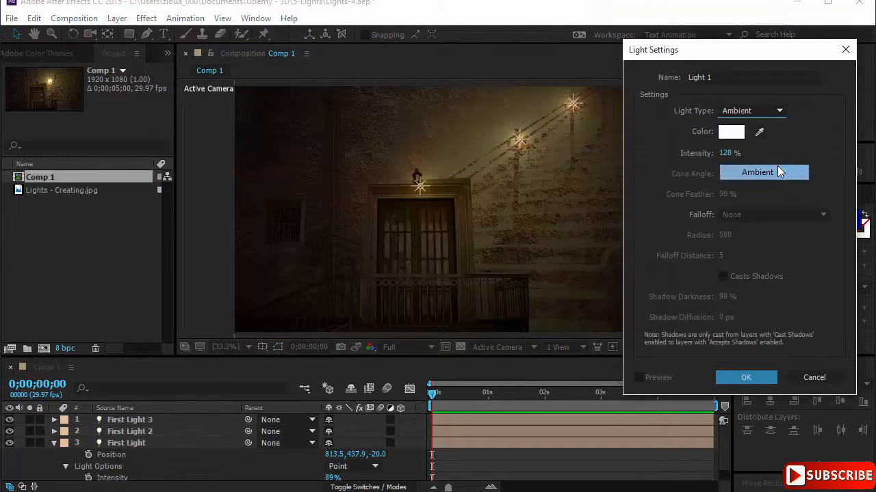
{"action": "left_click", "coordinate": [746, 378]}
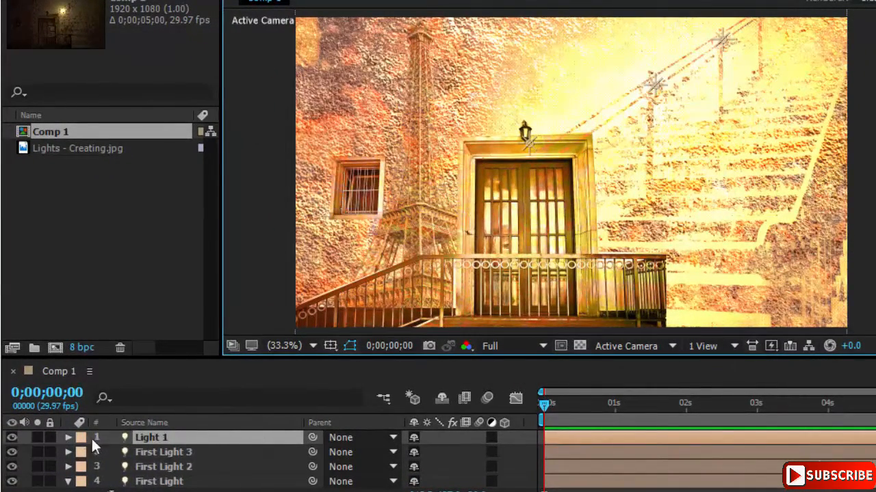
Step: Lower the ambient light's intensity to 44% in its light options
{"action": "left_click", "coordinate": [68, 438]}
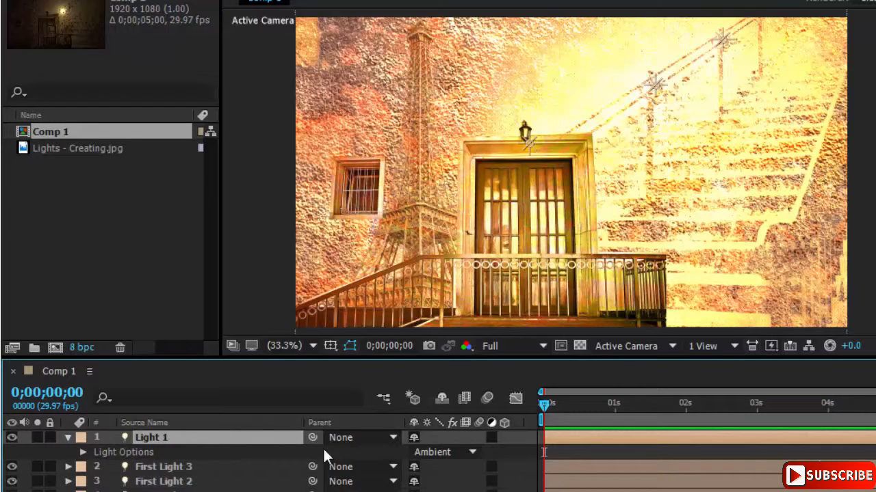
{"action": "left_click", "coordinate": [83, 452]}
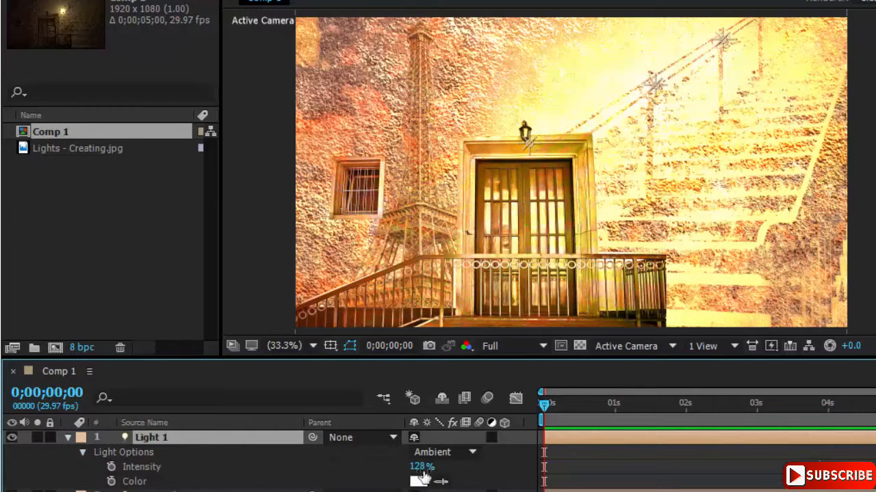
{"action": "left_click_drag", "start_coordinate": [419, 467], "coordinate": [442, 467]}
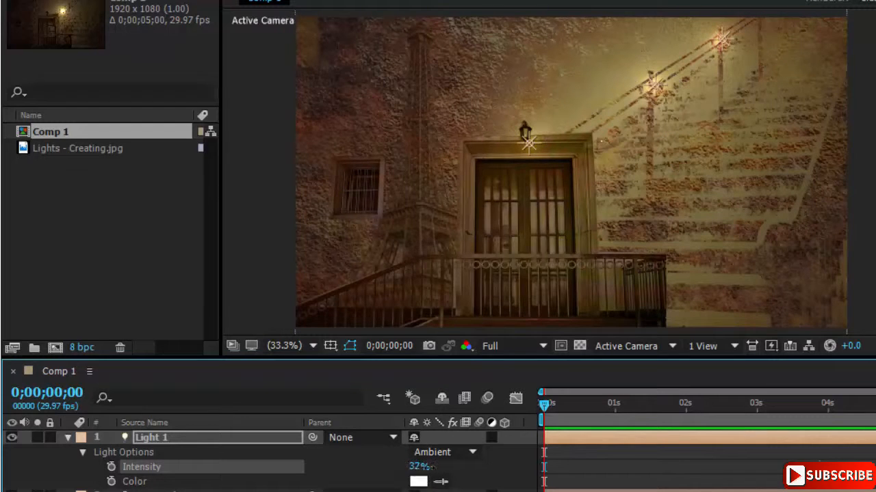
{"action": "left_click_drag", "start_coordinate": [430, 467], "coordinate": [448, 466]}
{"action": "scroll", "coordinate": [840, 184], "scroll_direction": "down", "scroll_amount": 2}
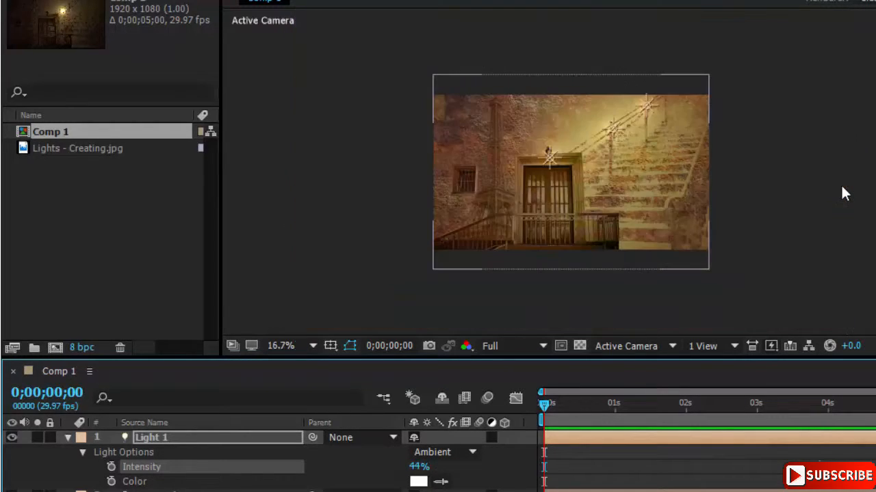
{"action": "scroll", "coordinate": [846, 193], "scroll_direction": "up", "scroll_amount": 2}
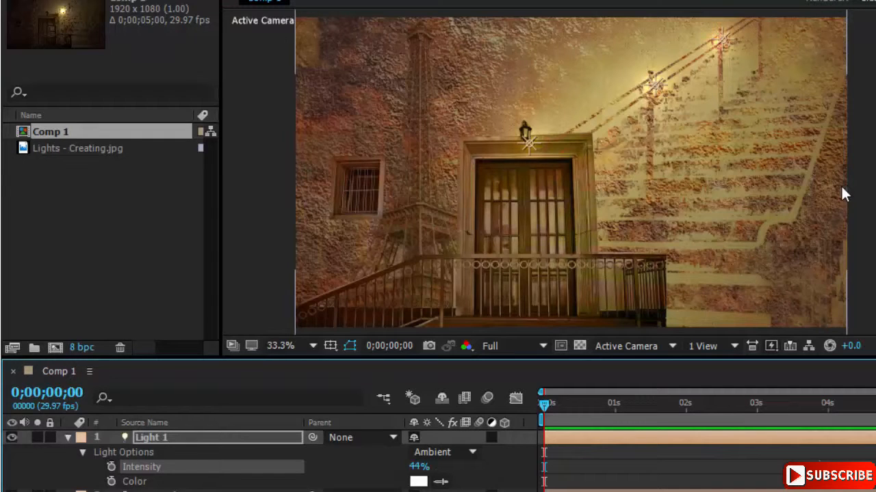